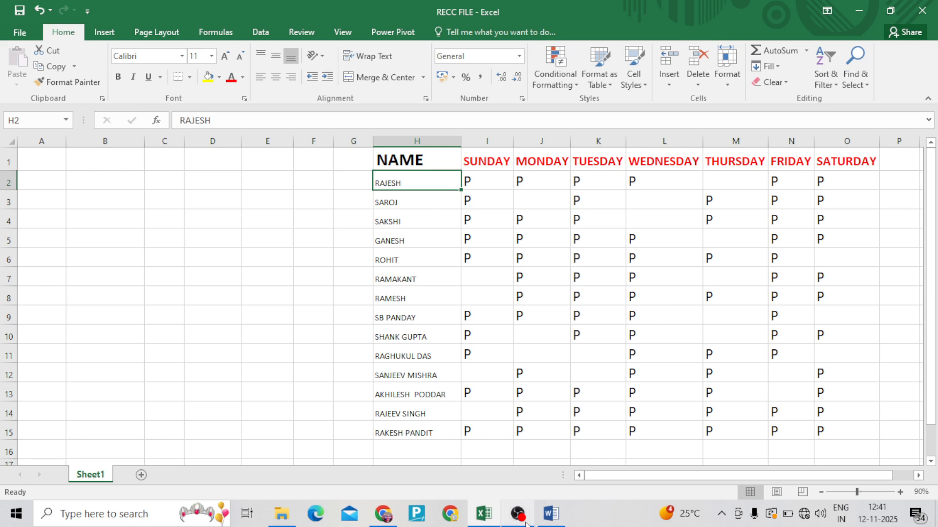
{"action": "mouse_move", "coordinate": [526, 523]}
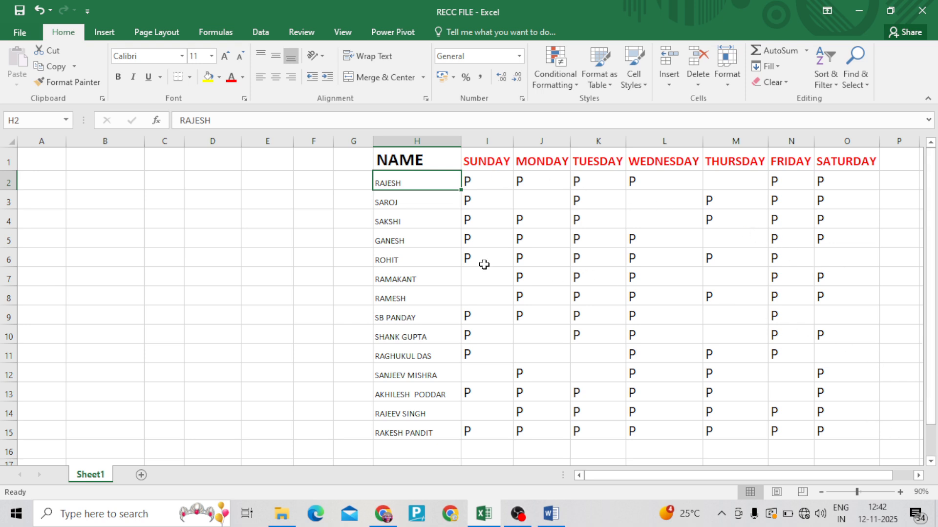
{"action": "left_click", "coordinate": [534, 206]}
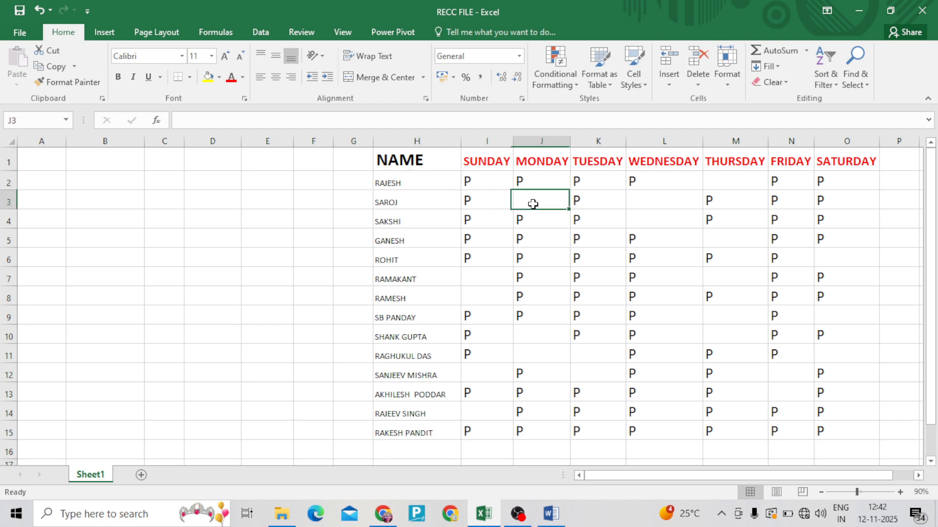
{"action": "type", "text": "ABSET"}
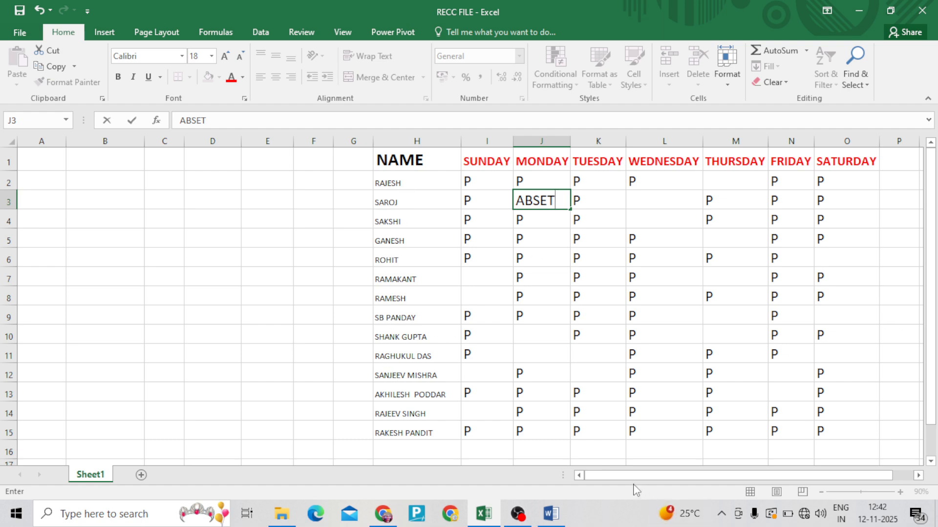
{"action": "key", "text": "BackSpace"}
{"action": "key", "text": "BackSpace"}
{"action": "key", "text": "BackSpace"}
{"action": "key", "text": "BackSpace"}
{"action": "key", "text": "BackSpace"}
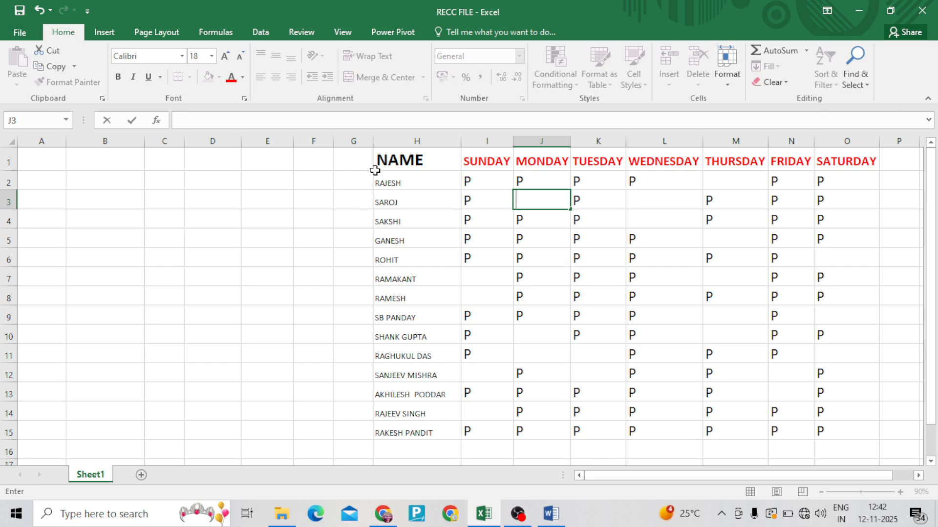
Step: Select only the blank cells within H1:O16 of the attendance table using Go To Special with the Blanks option
{"action": "left_click", "coordinate": [385, 160]}
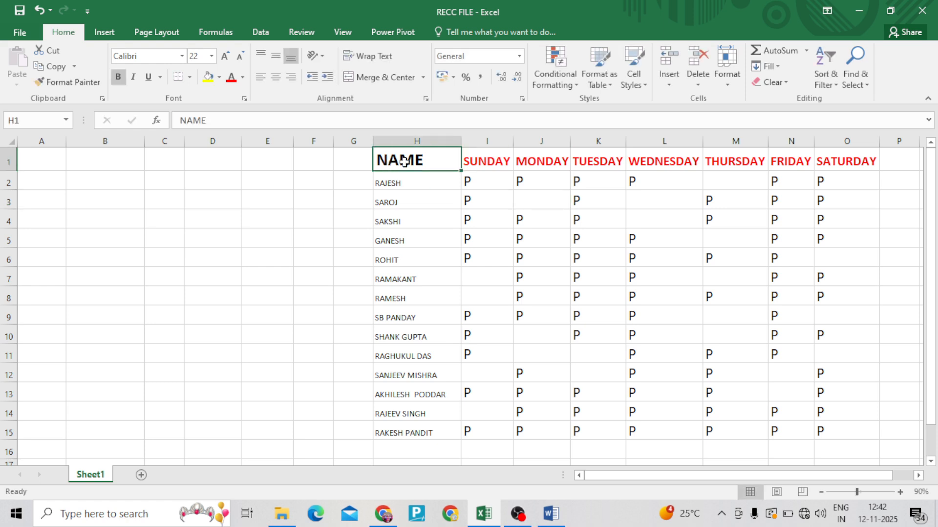
{"action": "mouse_move", "coordinate": [426, 161]}
{"action": "left_mouse_down"}
{"action": "mouse_move", "coordinate": [481, 253]}
{"action": "mouse_move", "coordinate": [768, 437]}
{"action": "mouse_move", "coordinate": [831, 437]}
{"action": "mouse_move", "coordinate": [821, 445]}
{"action": "left_mouse_up"}
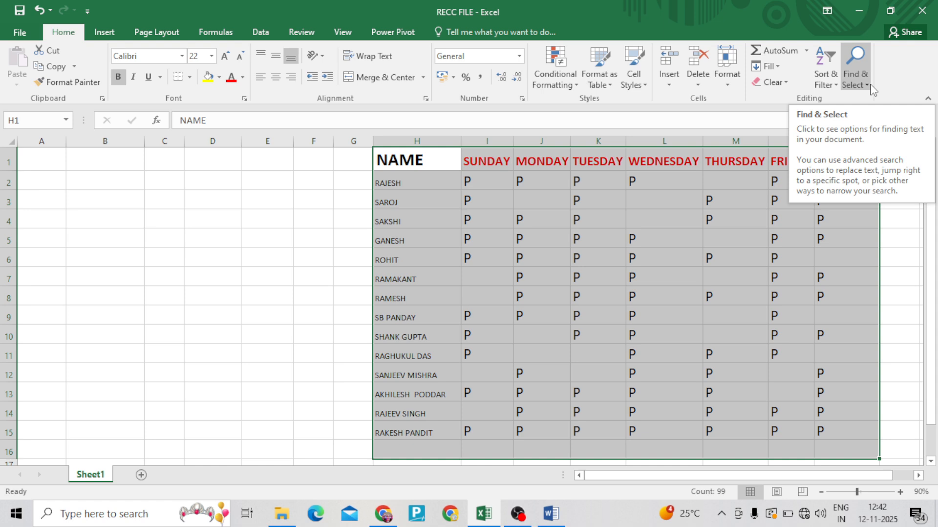
{"action": "left_click", "coordinate": [856, 85]}
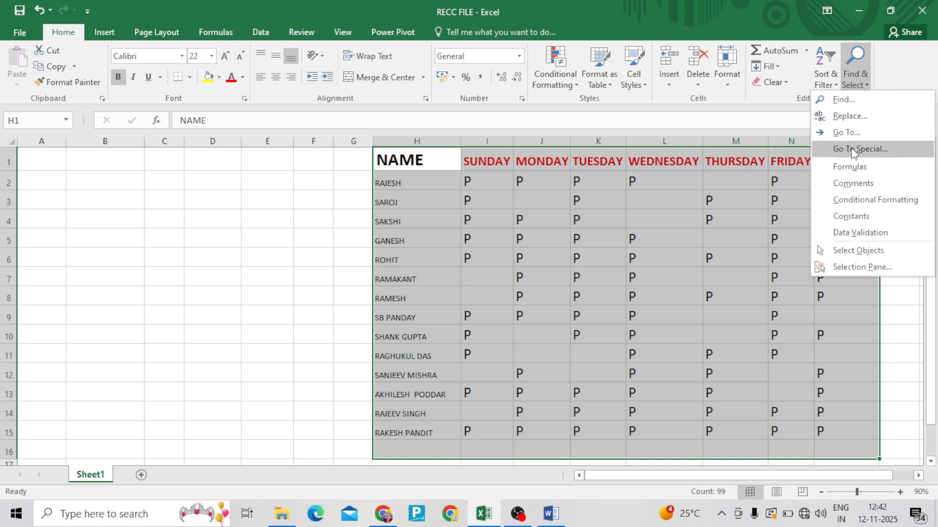
{"action": "left_click", "coordinate": [853, 149]}
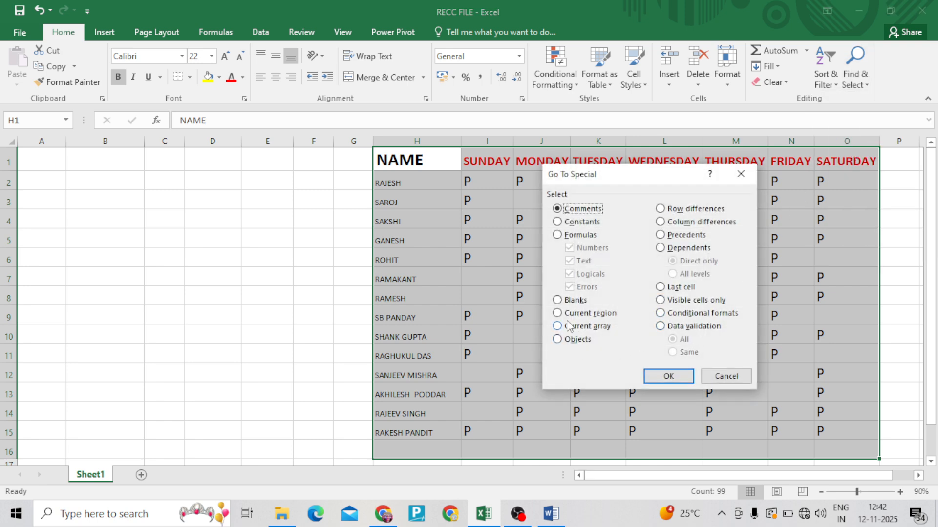
{"action": "left_click_drag", "start_coordinate": [641, 180], "coordinate": [227, 169]}
{"action": "left_click", "coordinate": [152, 293]}
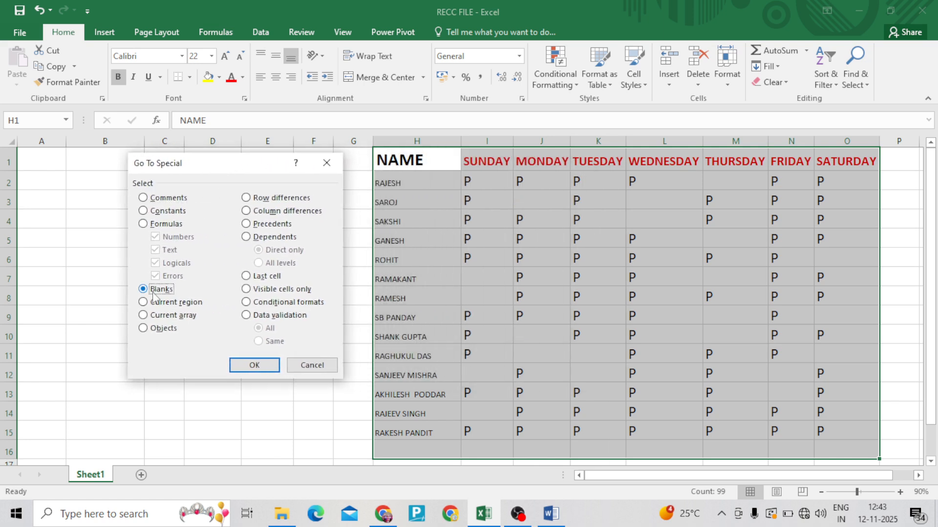
{"action": "left_click", "coordinate": [246, 370]}
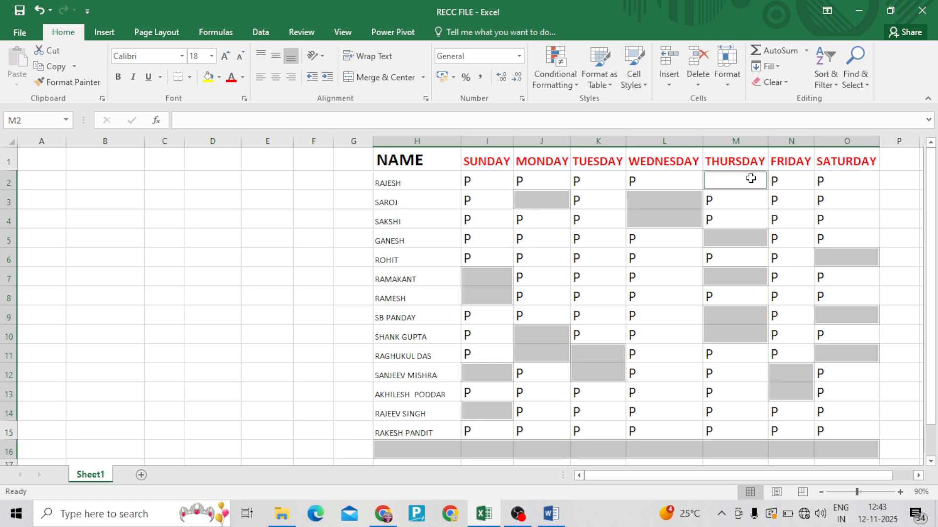
Step: Enter ABSENT in the active blank cell M2 and colour its text red
{"action": "type", "text": "A"}
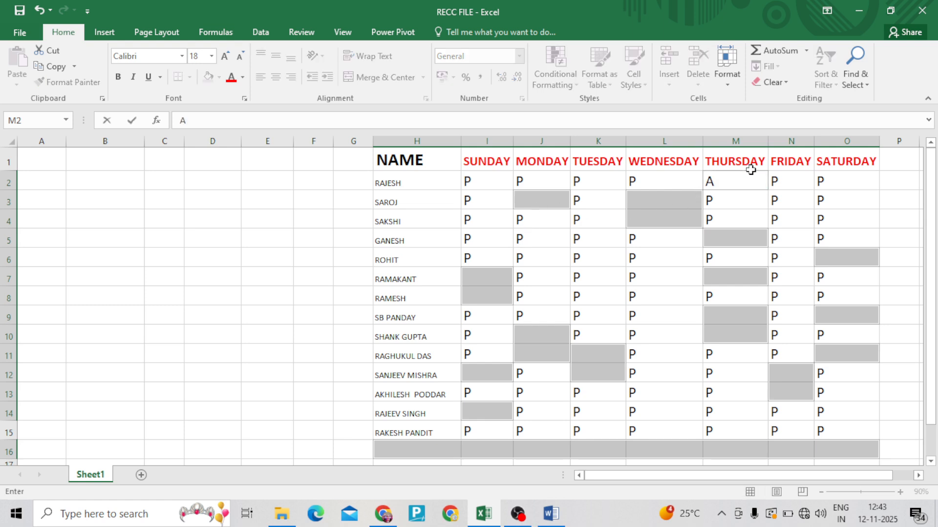
{"action": "type", "text": "BSENT"}
{"action": "left_click_drag", "start_coordinate": [752, 181], "coordinate": [708, 180]}
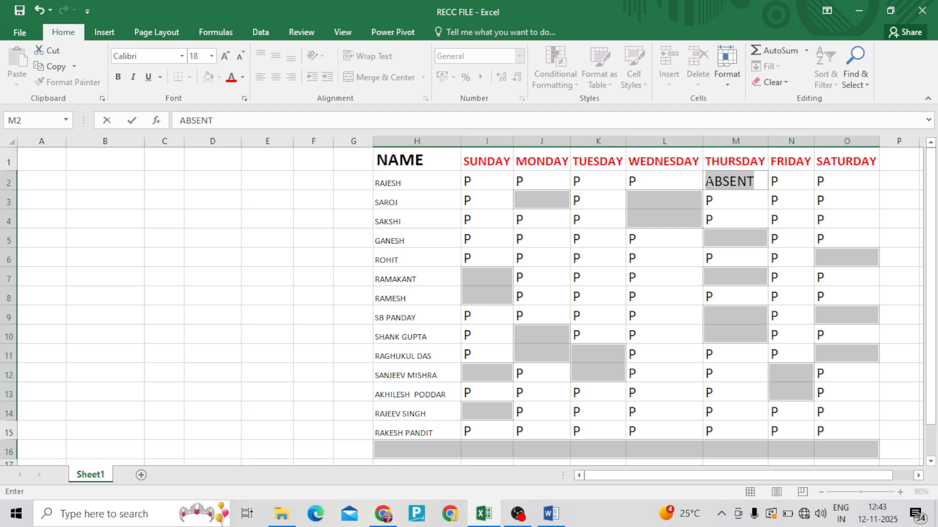
{"action": "left_click", "coordinate": [243, 78]}
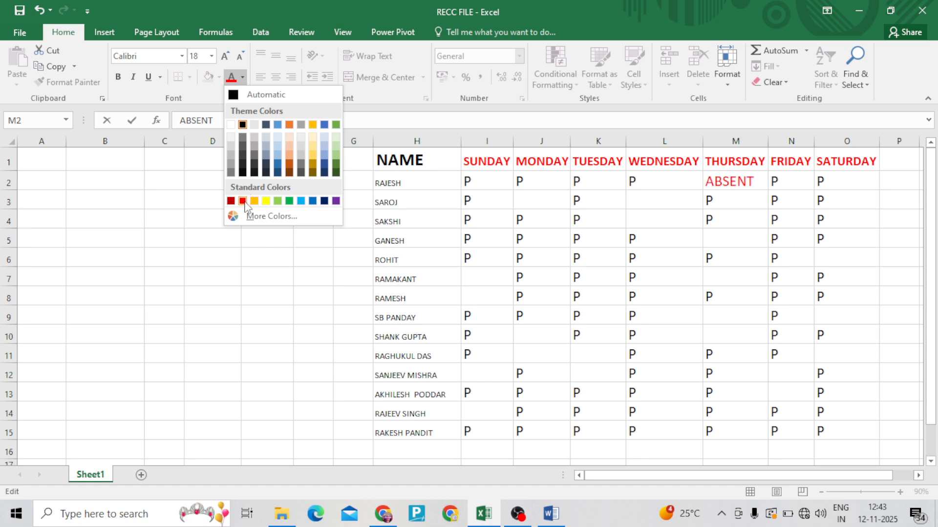
{"action": "left_click", "coordinate": [243, 201]}
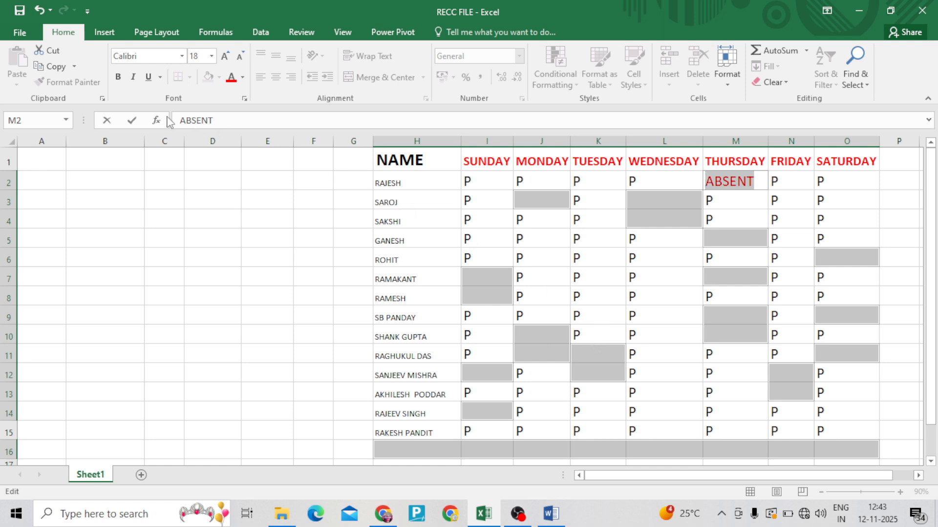
Step: Set the ABSENT text in M2 to font size 20 and make it bold
{"action": "left_click", "coordinate": [239, 58]}
{"action": "left_click", "coordinate": [240, 58]}
{"action": "left_click", "coordinate": [230, 57]}
{"action": "left_click", "coordinate": [230, 57]}
{"action": "left_click", "coordinate": [230, 57]}
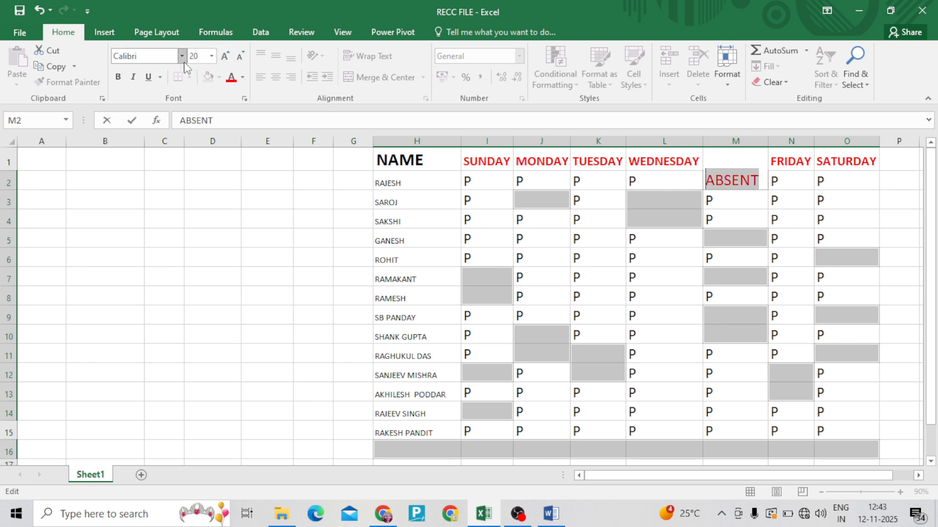
{"action": "left_click", "coordinate": [119, 79]}
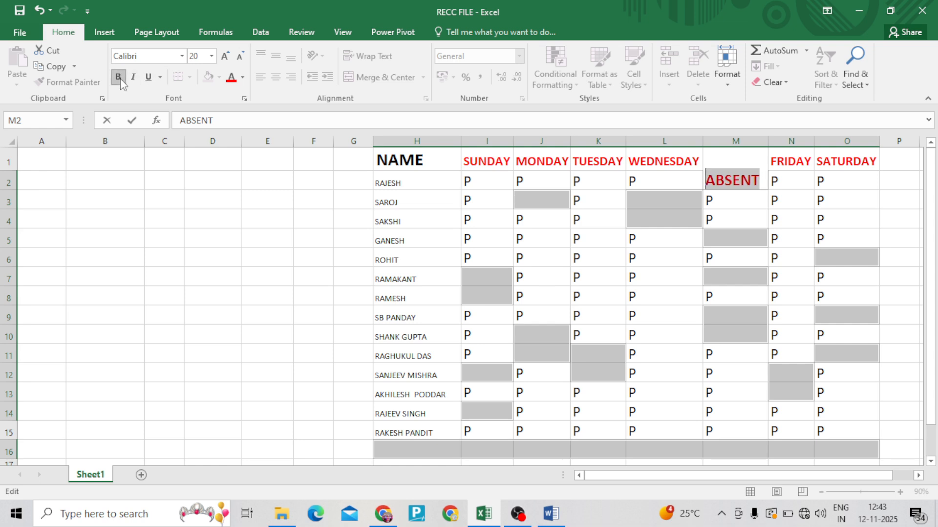
Step: Change the ABSENT text's font to Agency FB and fill all the selected blank cells with the entry
{"action": "left_click", "coordinate": [182, 58]}
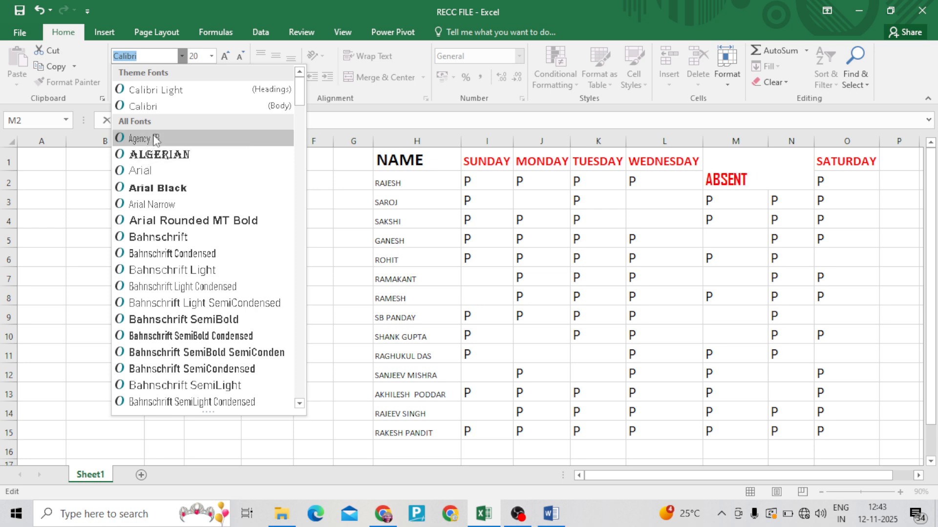
{"action": "left_click", "coordinate": [155, 141]}
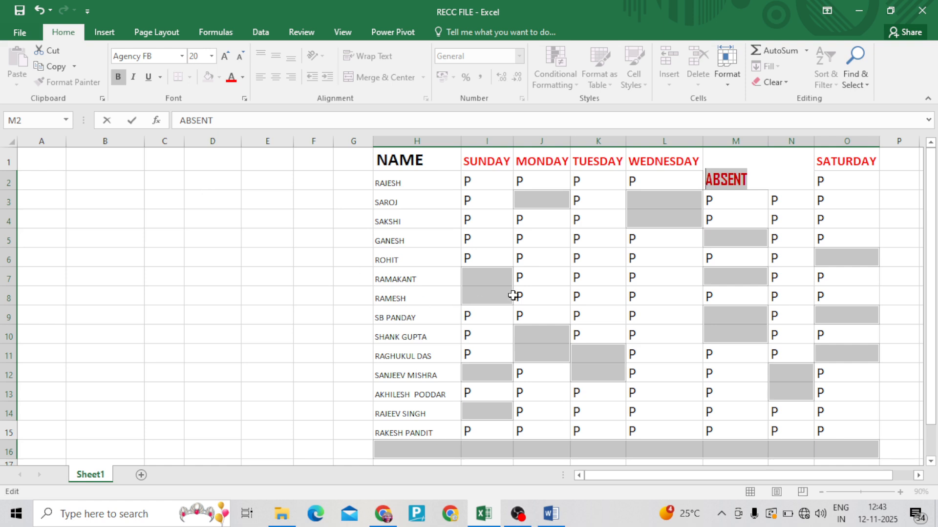
{"action": "key", "text": "ctrl+Return"}
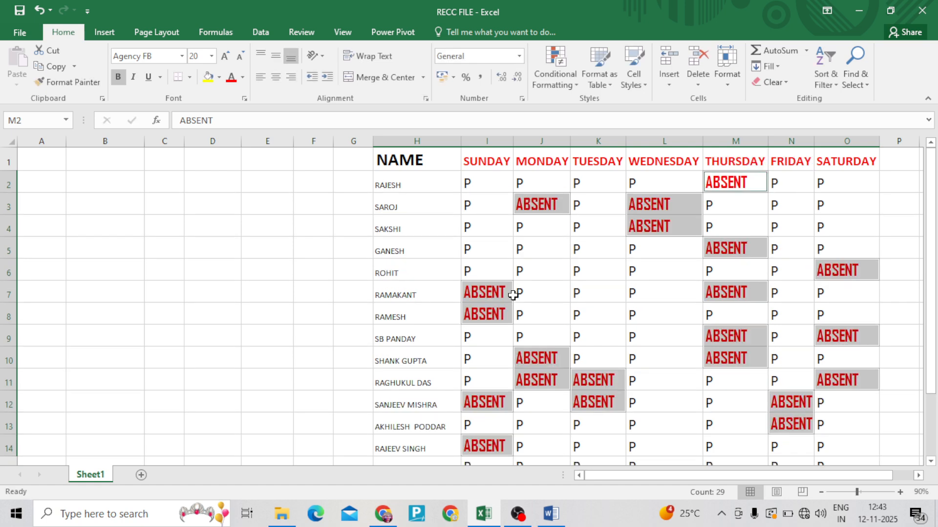
{"action": "left_click", "coordinate": [652, 278]}
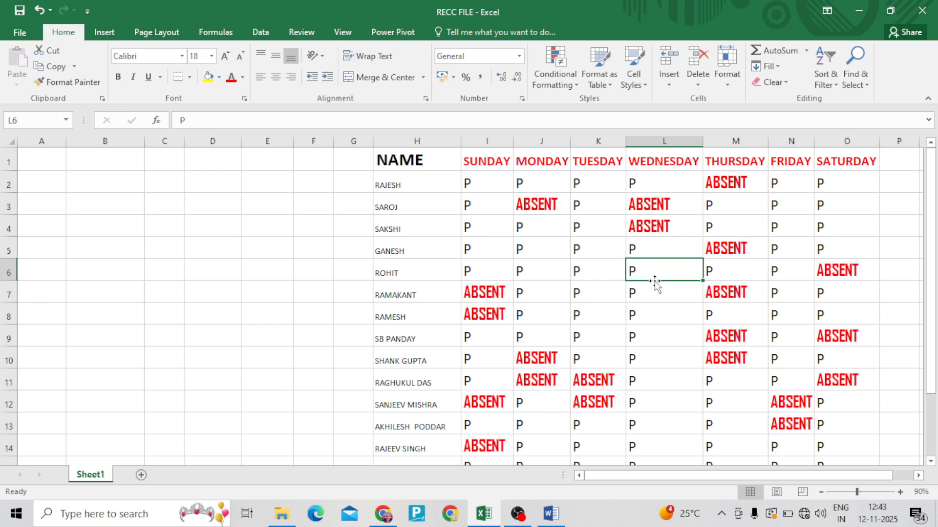
Step: Recolour the weekday headers SUNDAY to SATURDAY in I1:O1 with the green theme colour
{"action": "left_click_drag", "start_coordinate": [472, 158], "coordinate": [862, 166]}
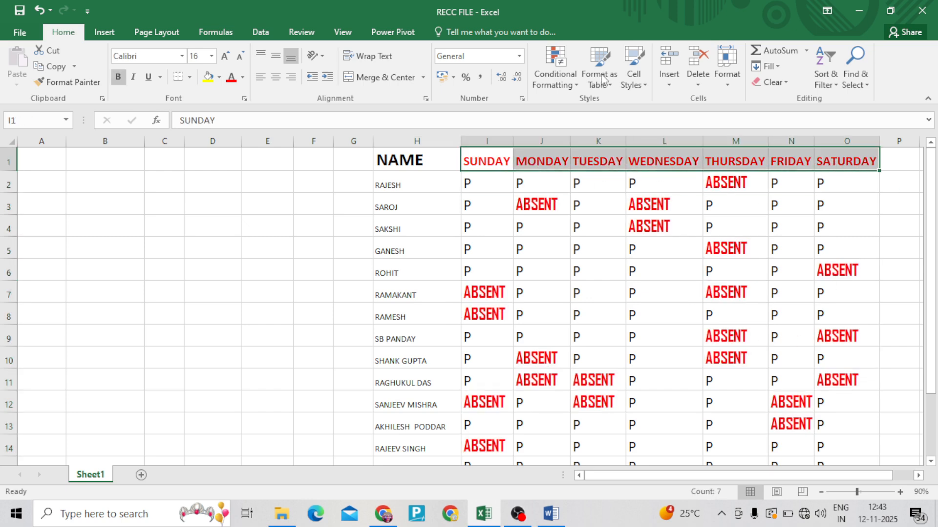
{"action": "left_click", "coordinate": [243, 78]}
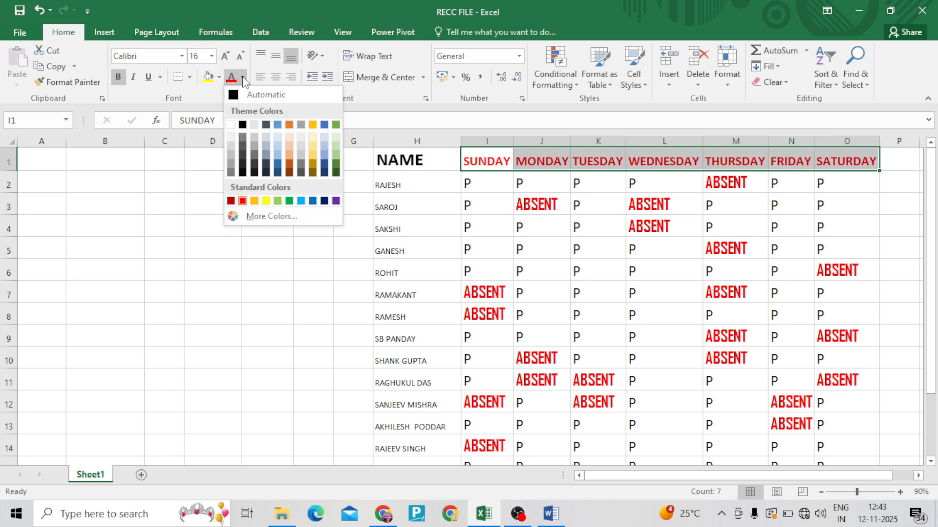
{"action": "left_click", "coordinate": [335, 126]}
{"action": "left_click", "coordinate": [524, 248]}
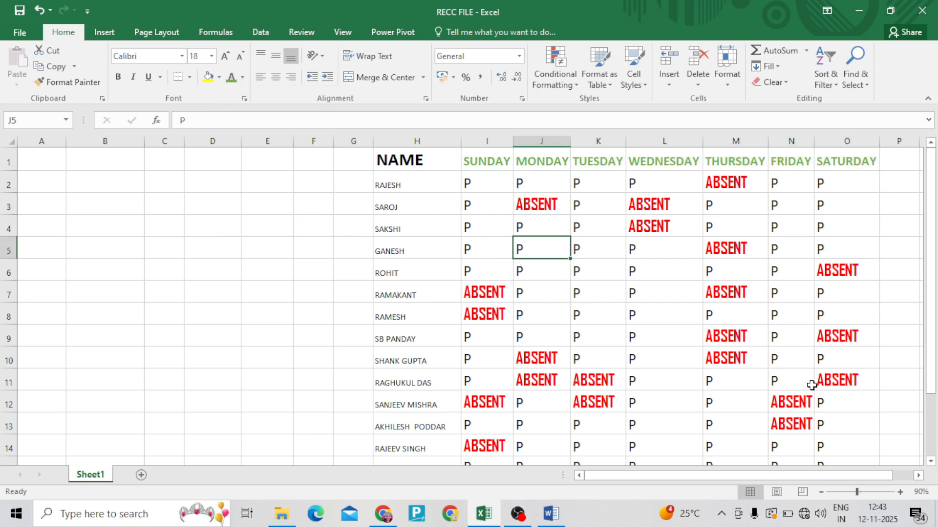
Step: Clear the ABSENT entry from cell H16 below the list of names
{"action": "scroll", "coordinate": [624, 356], "scroll_direction": "down", "scroll_amount": 1}
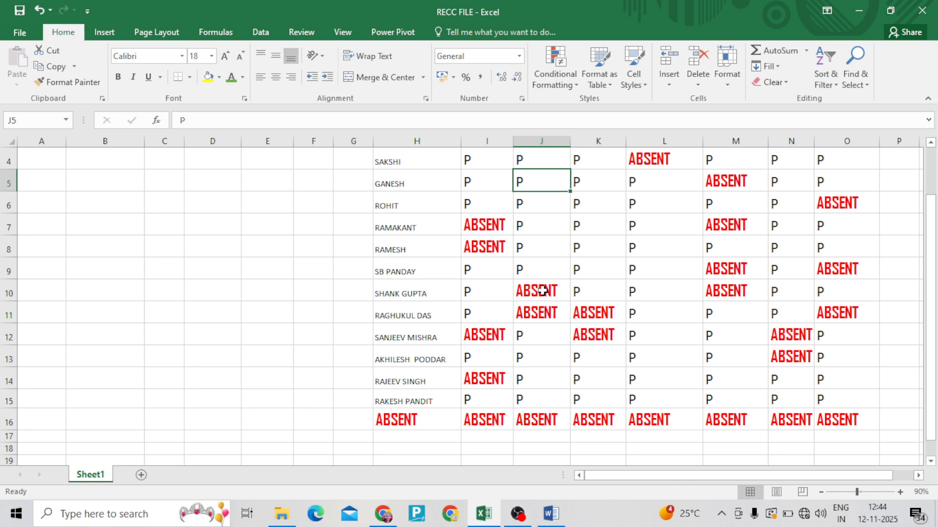
{"action": "left_click", "coordinate": [387, 423]}
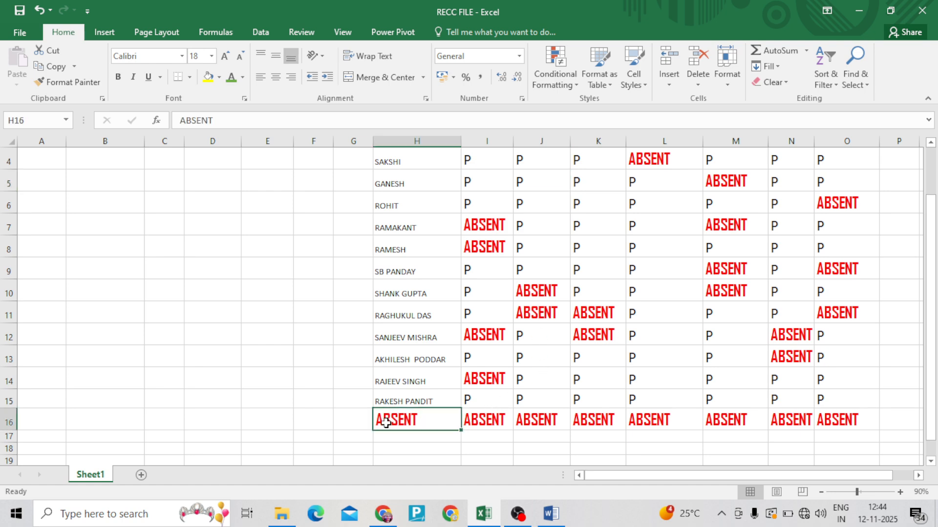
{"action": "left_click_drag", "start_coordinate": [374, 419], "coordinate": [406, 420]}
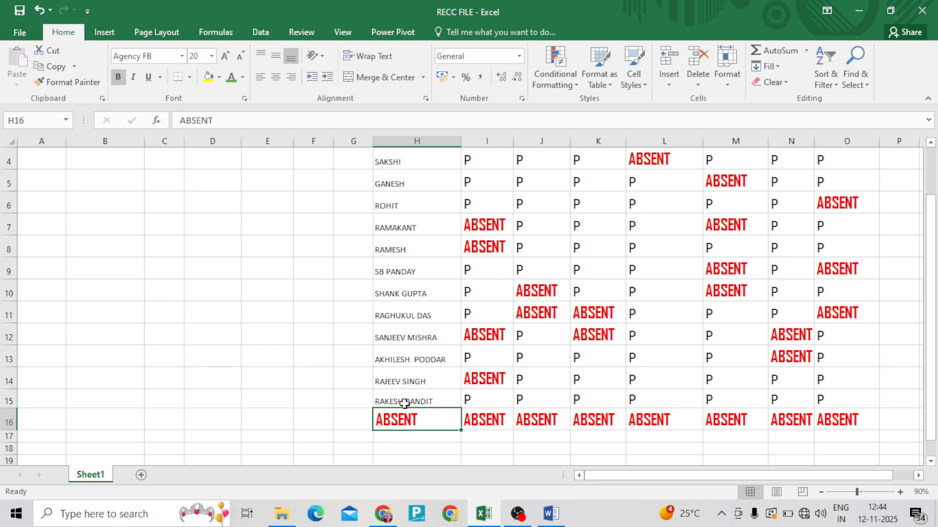
{"action": "key", "text": "Delete"}
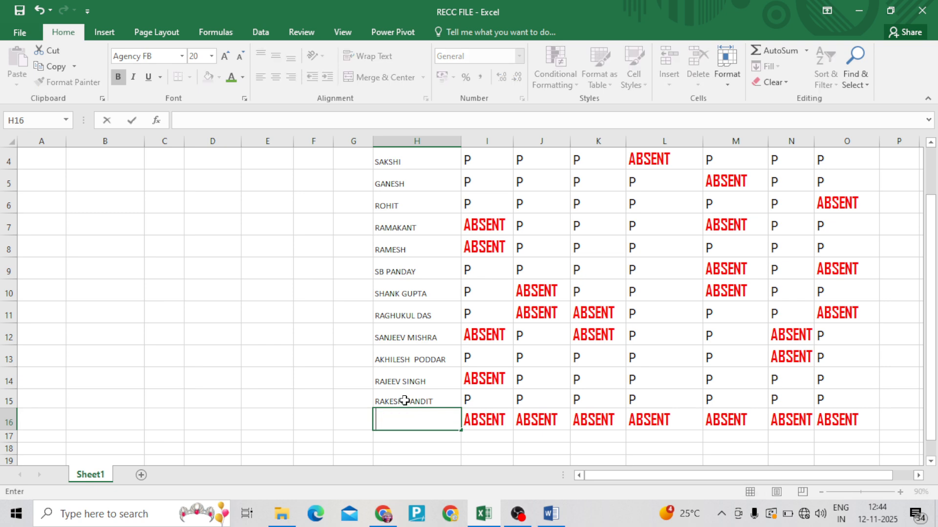
{"action": "left_click", "coordinate": [506, 448]}
{"action": "scroll", "coordinate": [550, 312], "scroll_direction": "up", "scroll_amount": 1}
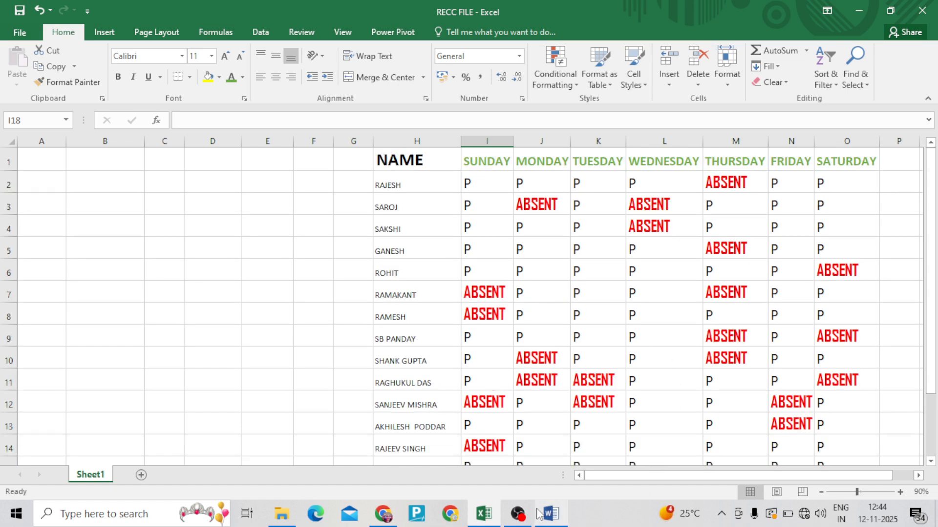
{"action": "mouse_move", "coordinate": [537, 508]}
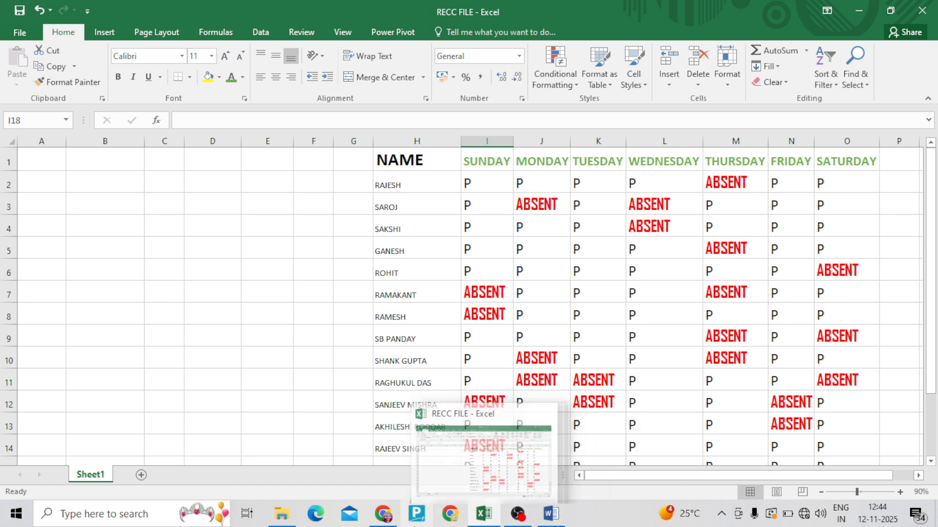
{"action": "left_click", "coordinate": [518, 513]}
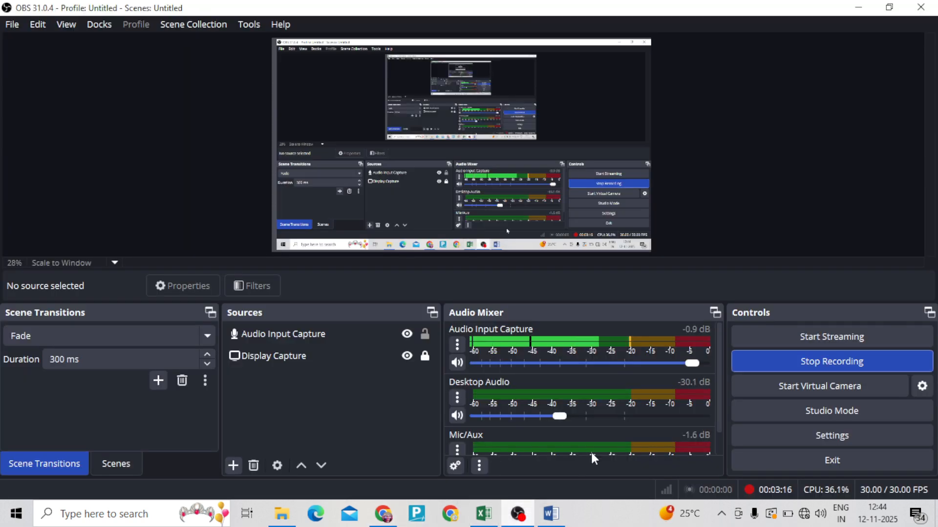